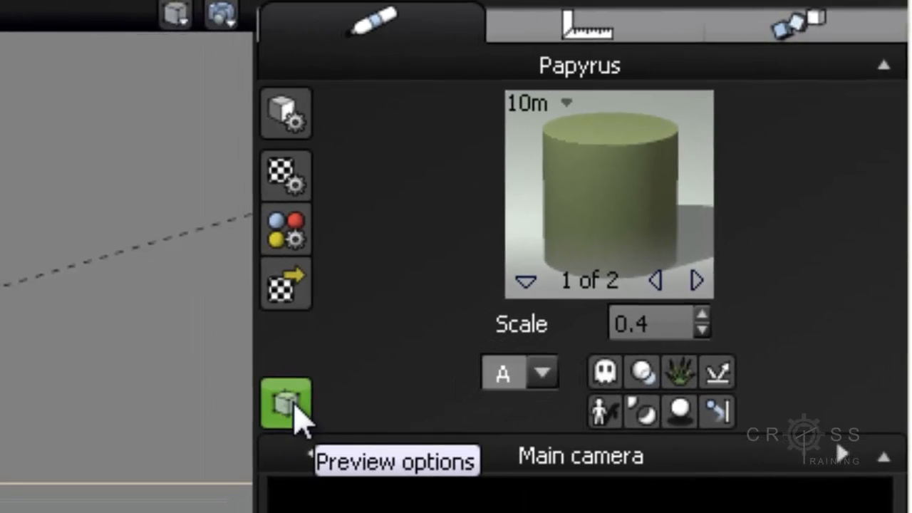
Preview the Papyrus plant as a wireframe box, and switch its preview to a filled box.
{"action": "left_click", "coordinate": [292, 406]}
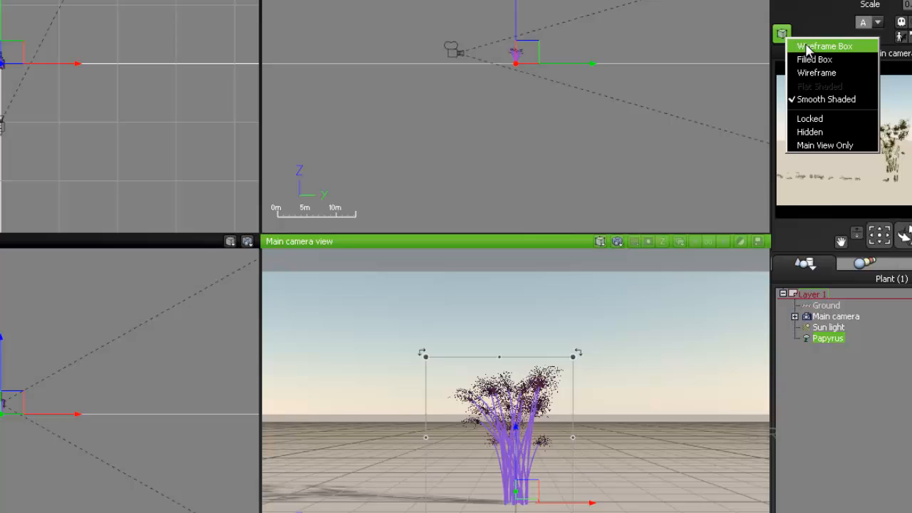
{"action": "left_click", "coordinate": [806, 47]}
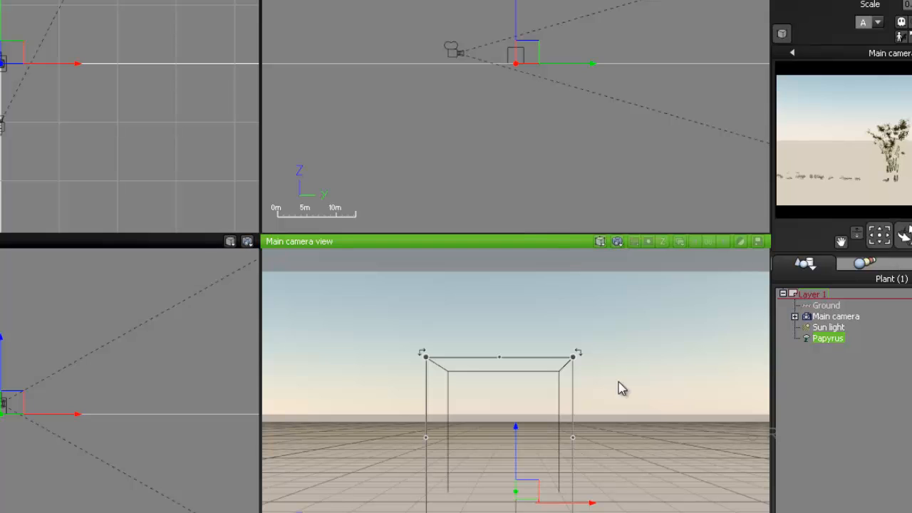
{"action": "left_click", "coordinate": [782, 34]}
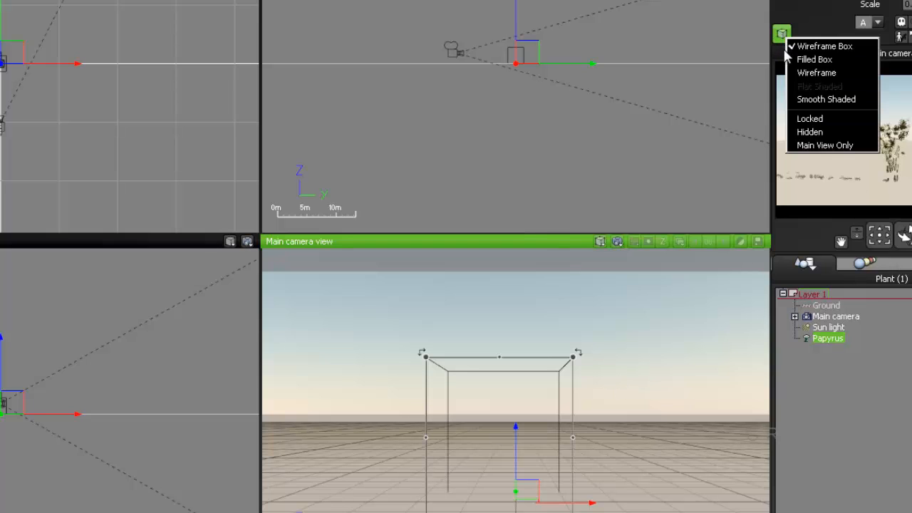
{"action": "left_click", "coordinate": [796, 60]}
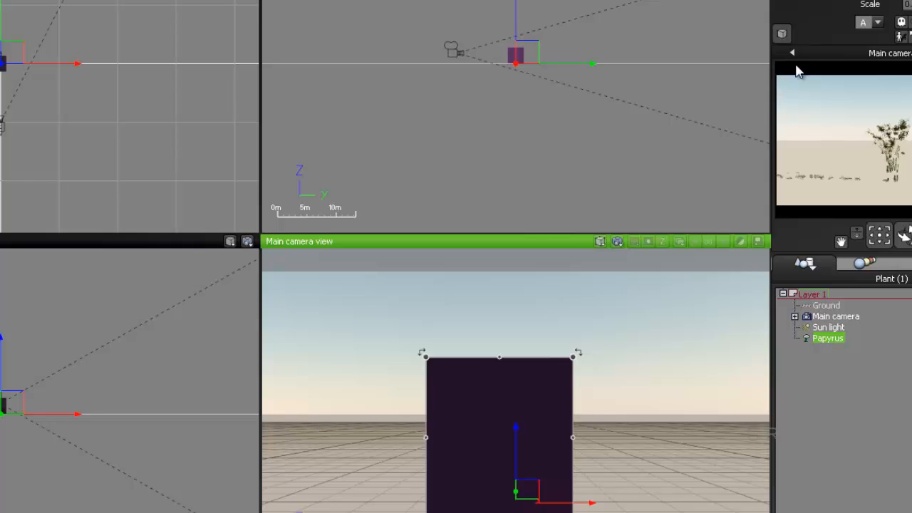
Show the Papyrus plant in Wireframe preview, and return its display to Smooth Shaded.
{"action": "left_click", "coordinate": [782, 36]}
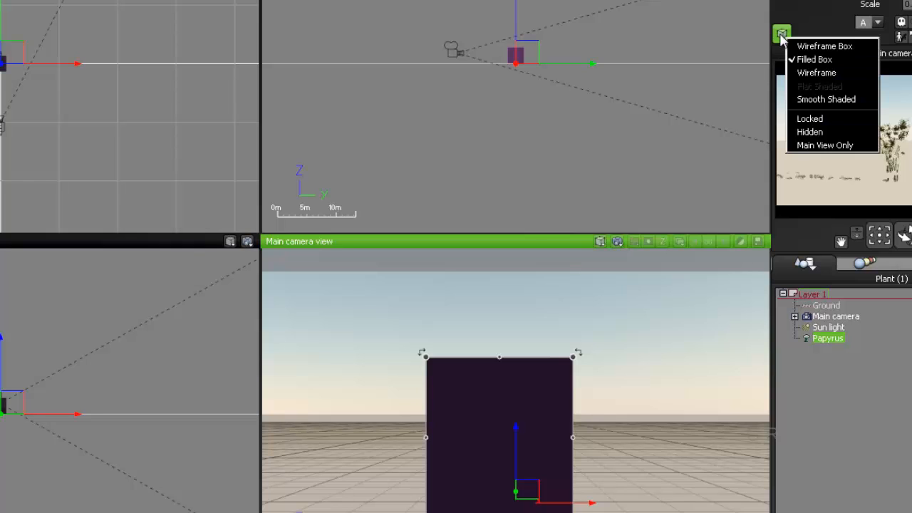
{"action": "left_click", "coordinate": [816, 72]}
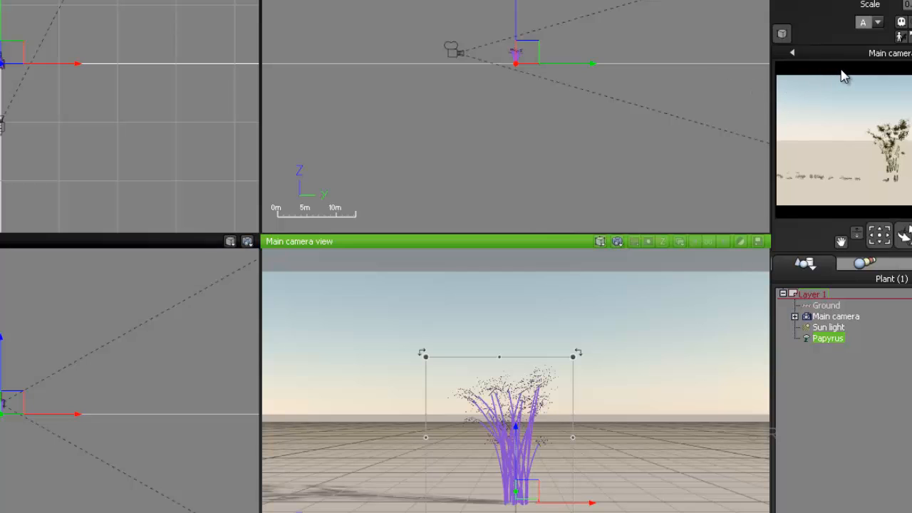
{"action": "left_click", "coordinate": [783, 33]}
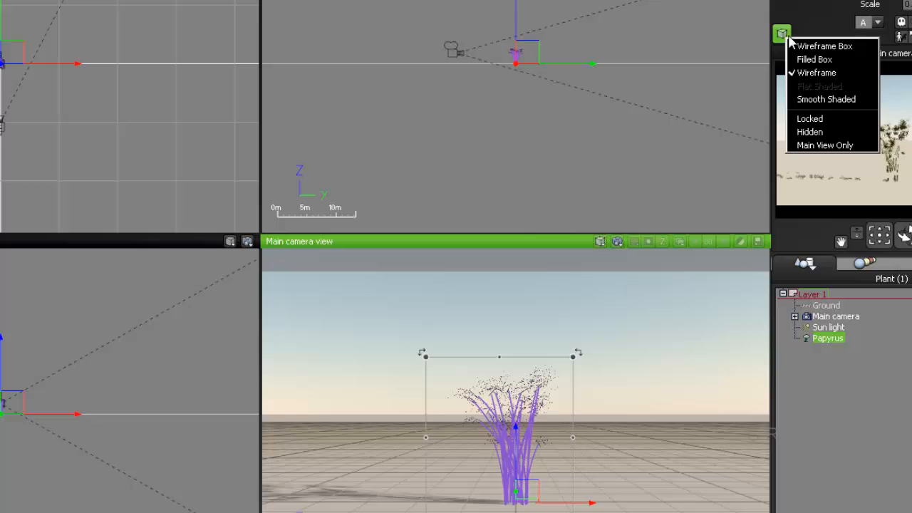
{"action": "left_click", "coordinate": [820, 99]}
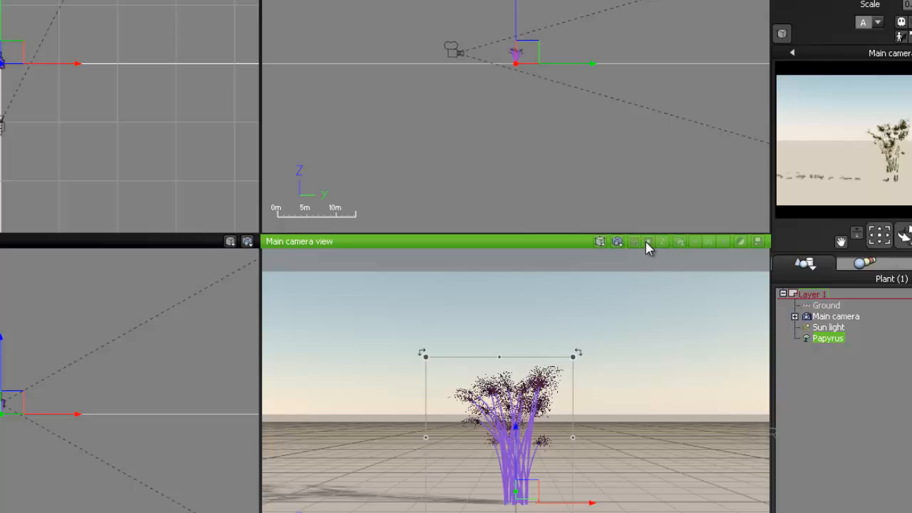
Compare the Papyrus plant's Wireframe preview with Smooth Shaded once more, leaving it on Smooth Shaded.
{"action": "left_click", "coordinate": [782, 34]}
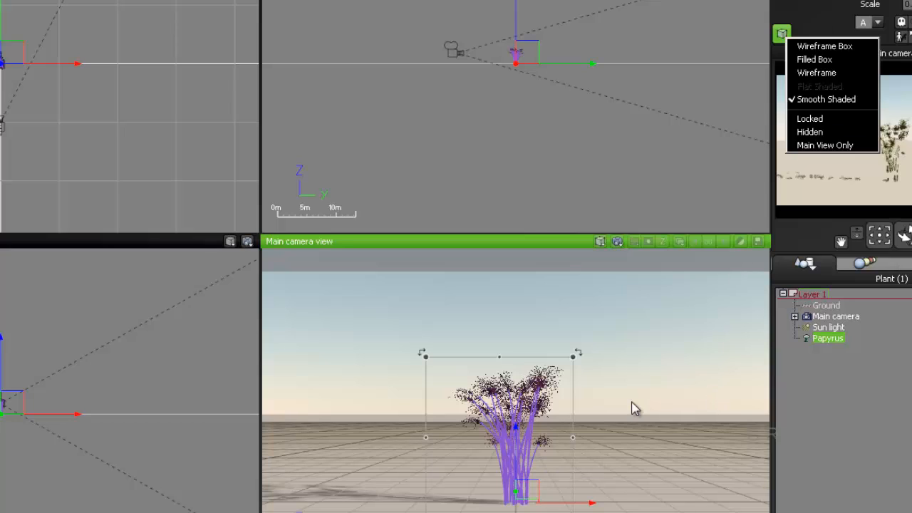
{"action": "left_click", "coordinate": [839, 75]}
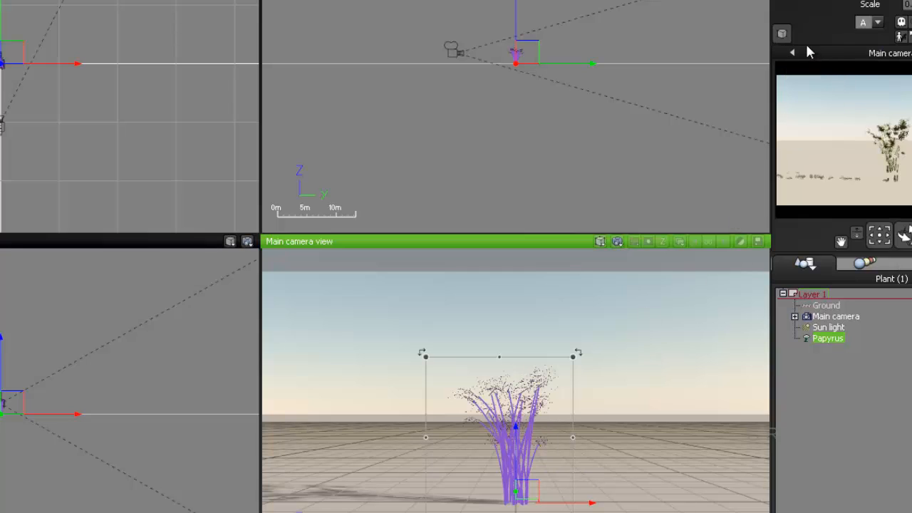
{"action": "left_click", "coordinate": [782, 34]}
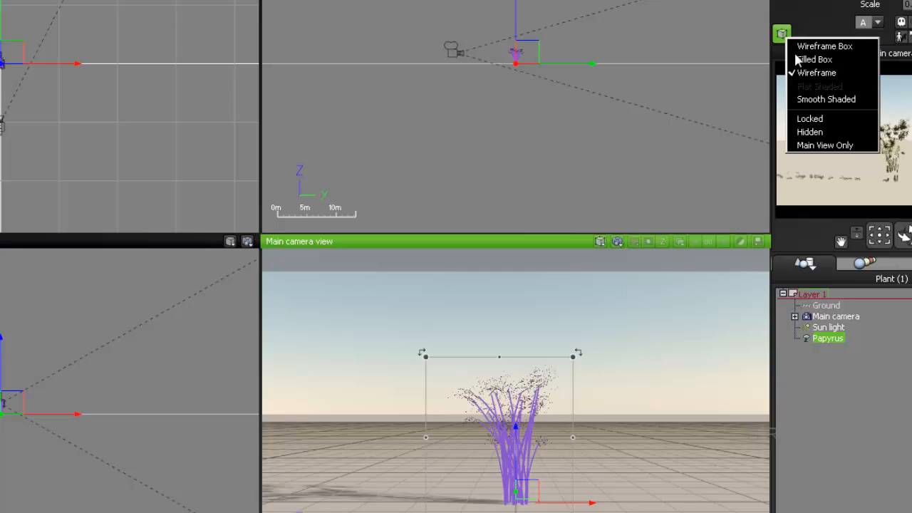
{"action": "left_click", "coordinate": [809, 99]}
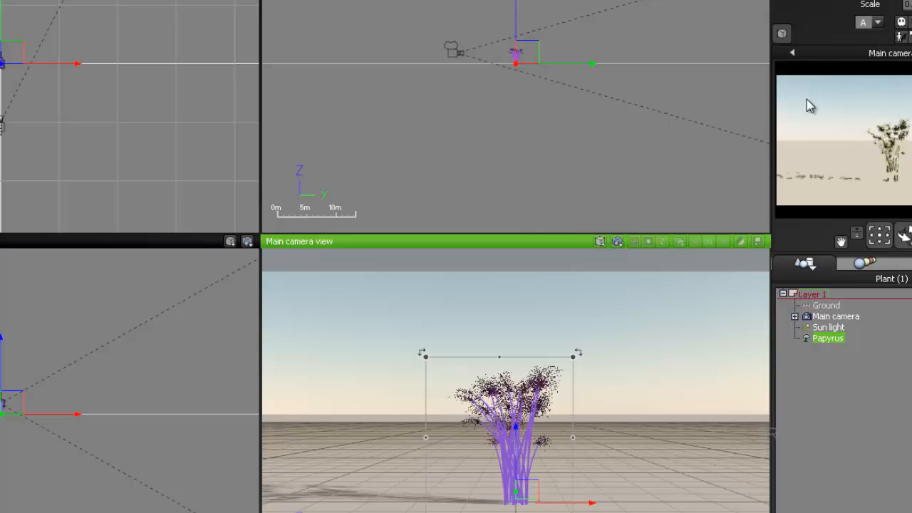
Lock the Papyrus plant through its preview options.
{"action": "left_click", "coordinate": [781, 35]}
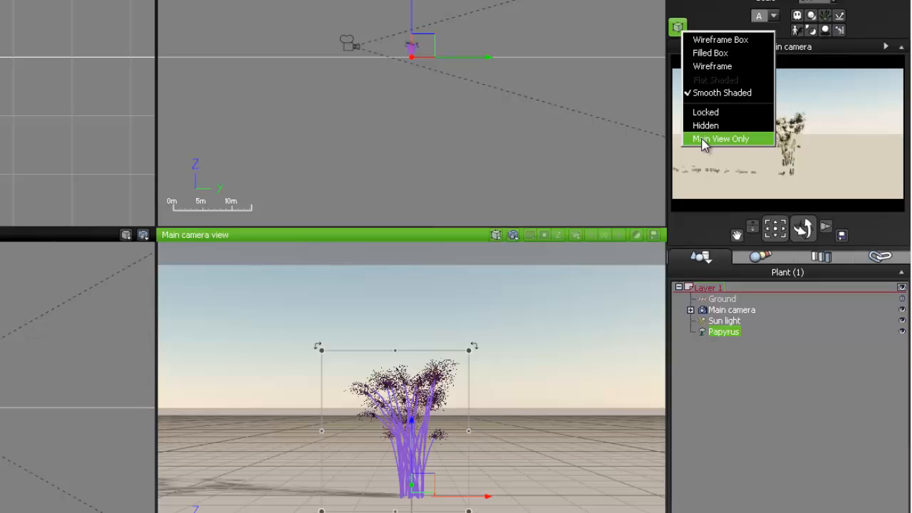
{"action": "left_click", "coordinate": [705, 113]}
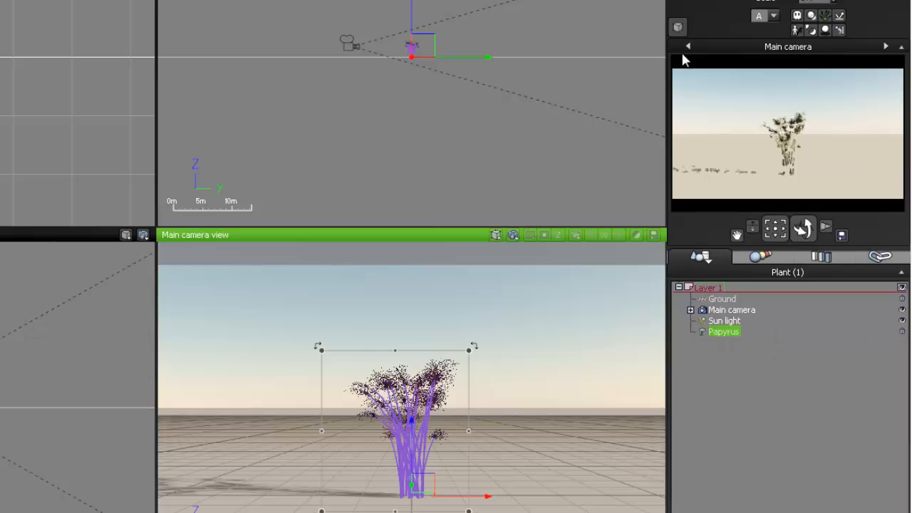
{"action": "left_click", "coordinate": [678, 26]}
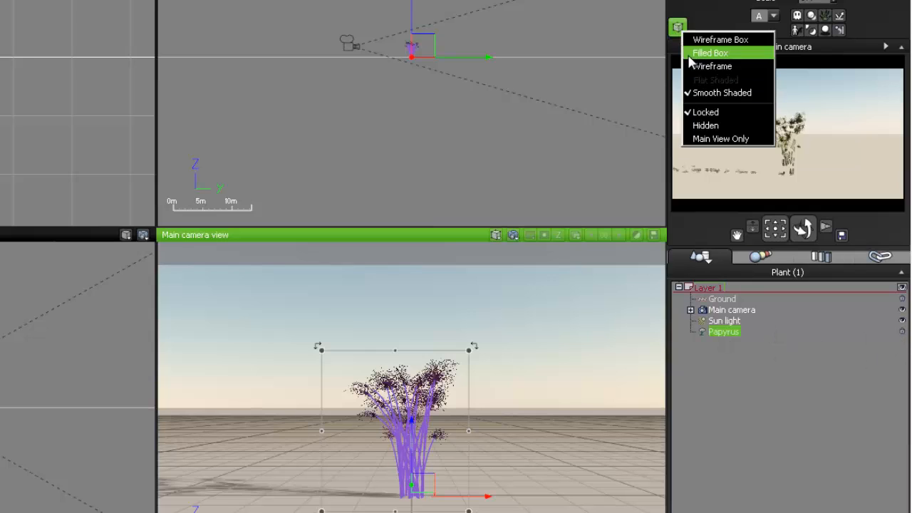
{"action": "left_click", "coordinate": [708, 112]}
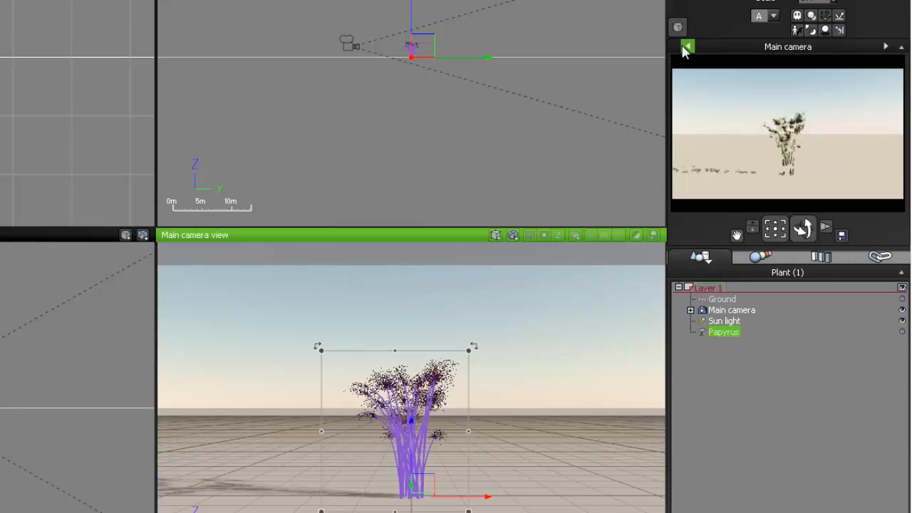
Set the Papyrus plant's preview to Hidden, and also enable Main View Only for it.
{"action": "left_click", "coordinate": [678, 26]}
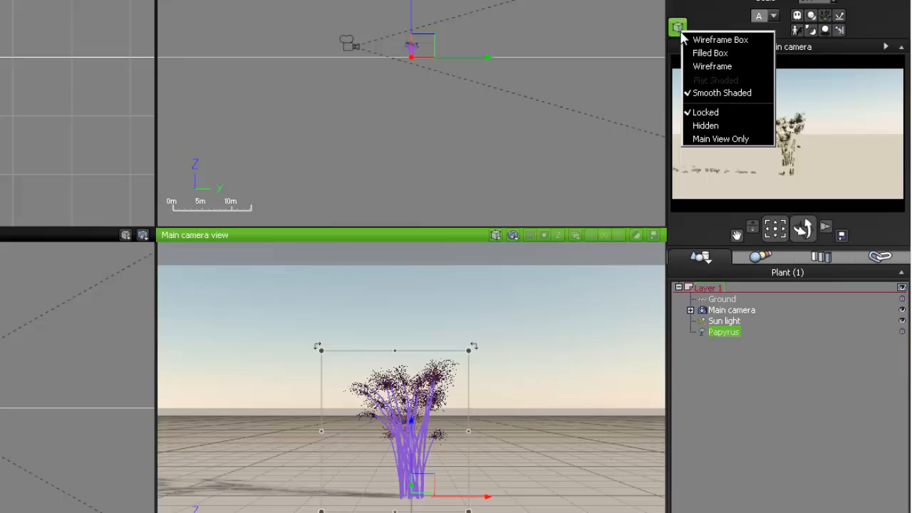
{"action": "left_click", "coordinate": [696, 126]}
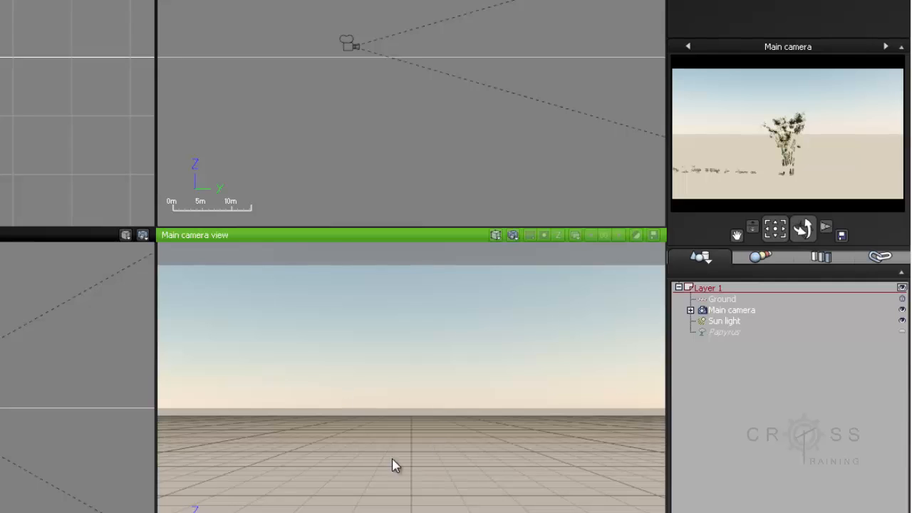
{"action": "left_click", "coordinate": [720, 332]}
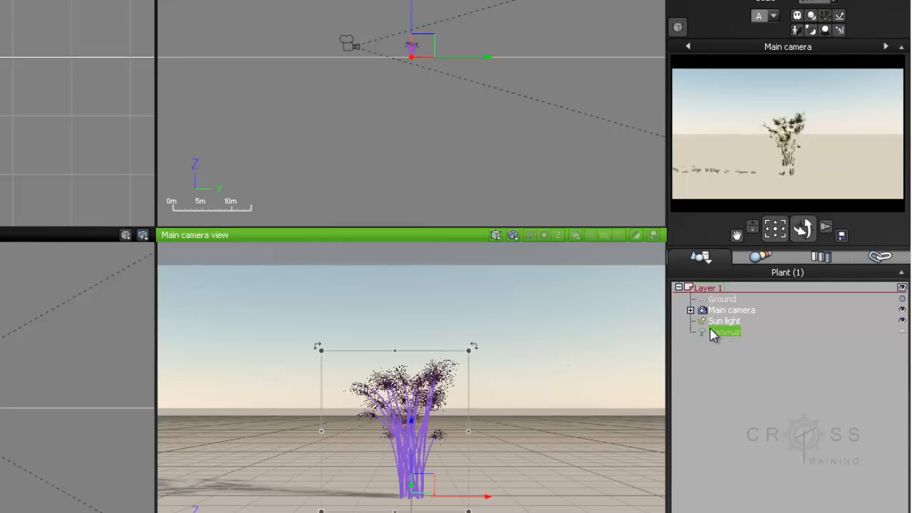
{"action": "left_click", "coordinate": [678, 27]}
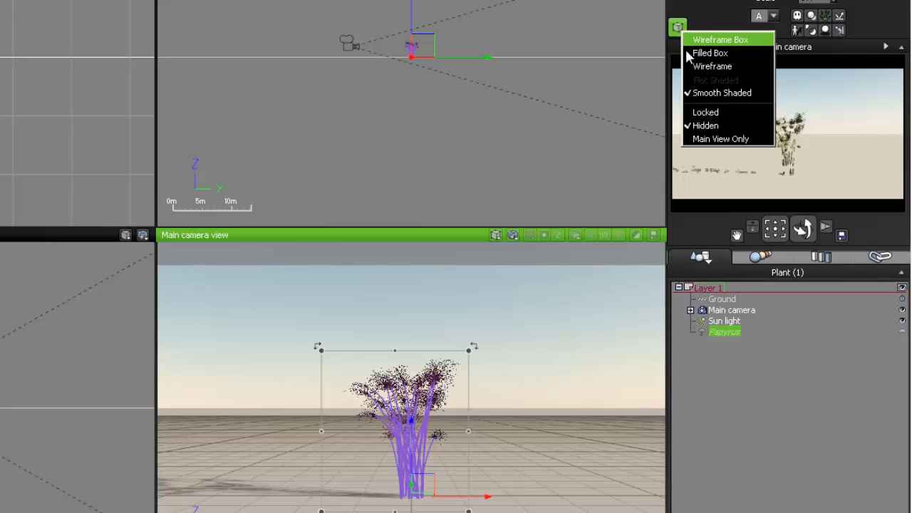
{"action": "left_click", "coordinate": [706, 139]}
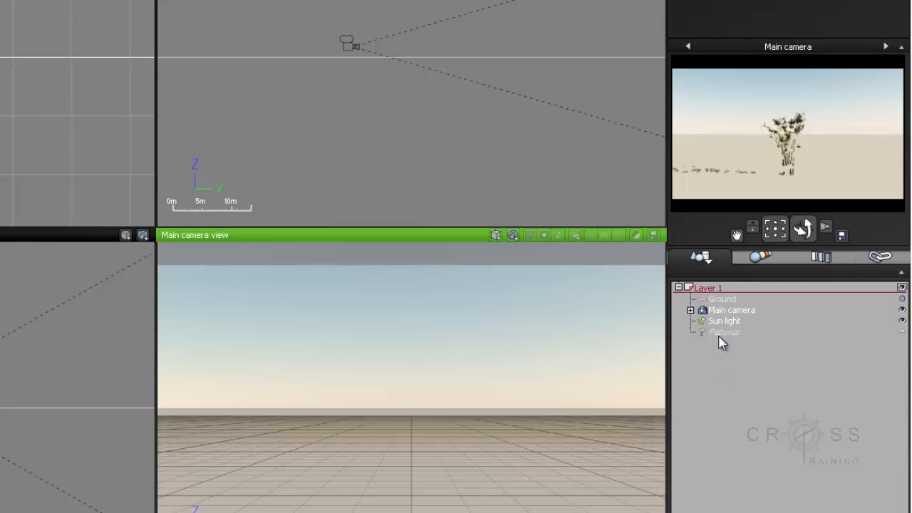
Turn off Hidden for the Papyrus plant, and deselect it to check its display in the main camera view only.
{"action": "left_click", "coordinate": [720, 333]}
{"action": "left_click", "coordinate": [678, 27]}
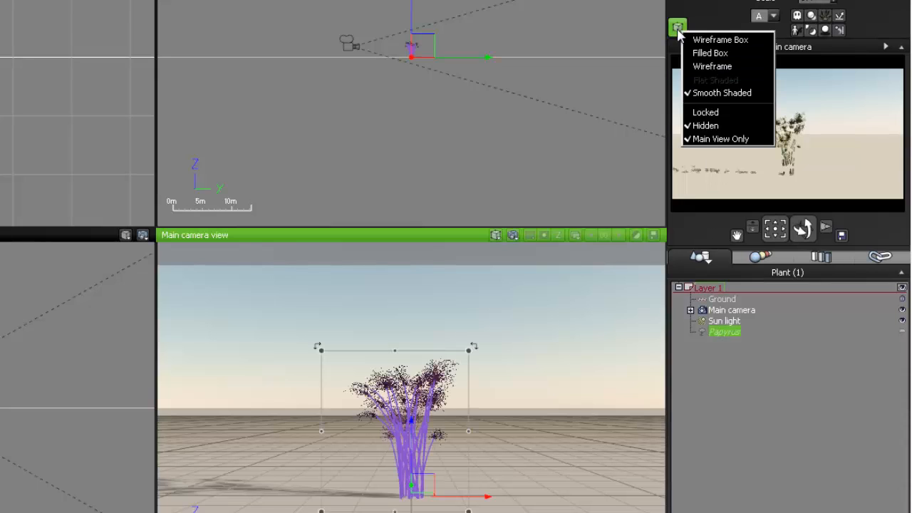
{"action": "left_click", "coordinate": [698, 133]}
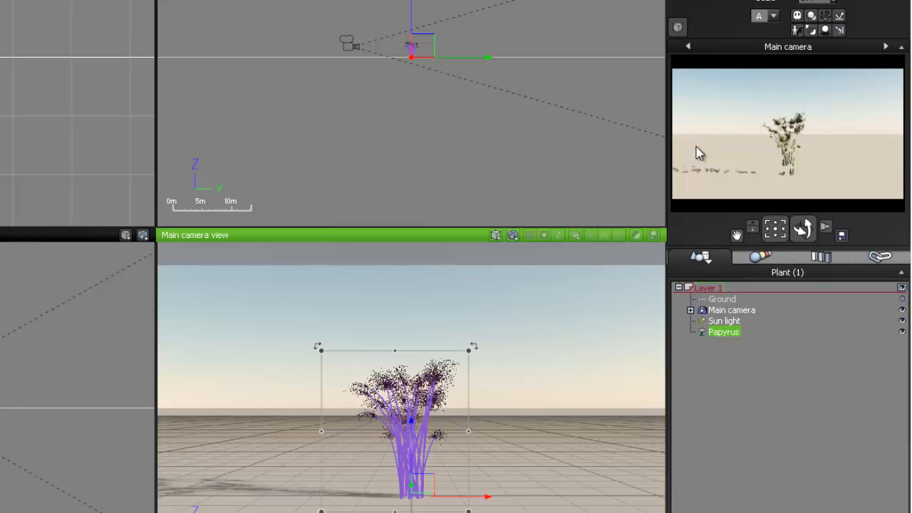
{"action": "left_click", "coordinate": [722, 424]}
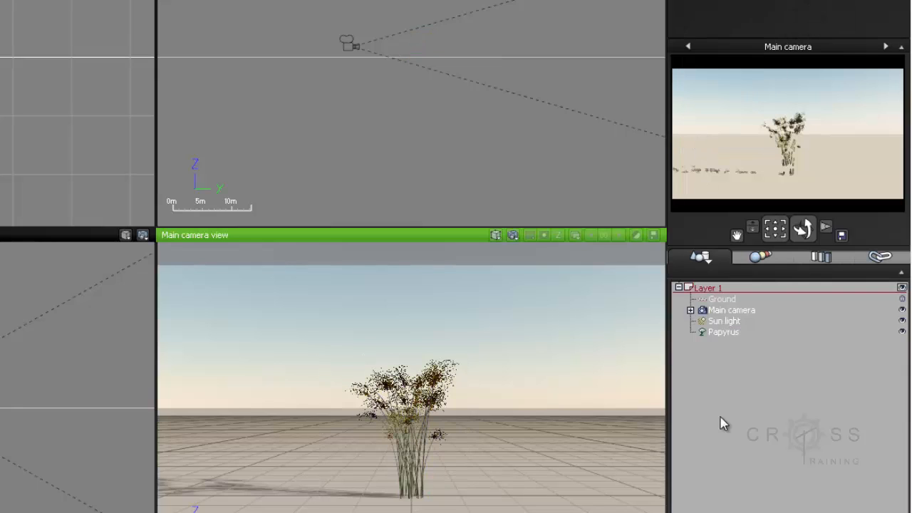
{"action": "left_click", "coordinate": [722, 332]}
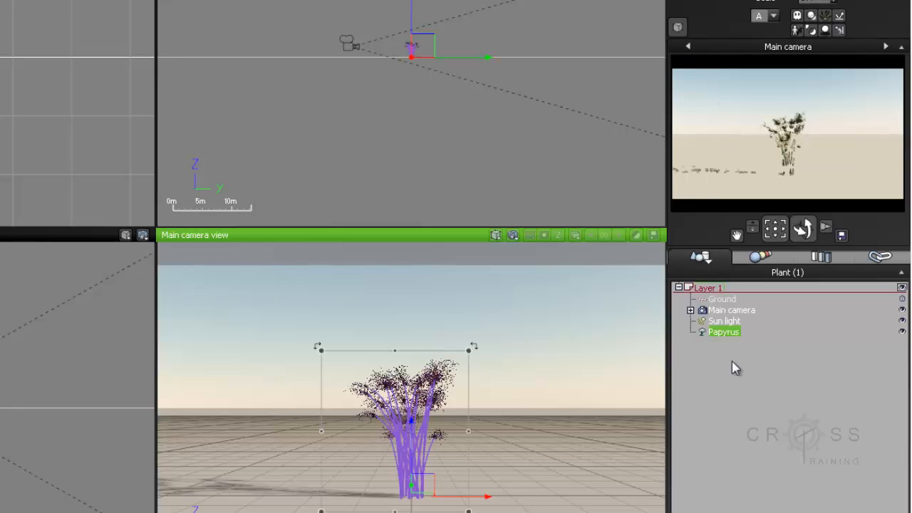
{"action": "left_click", "coordinate": [717, 374]}
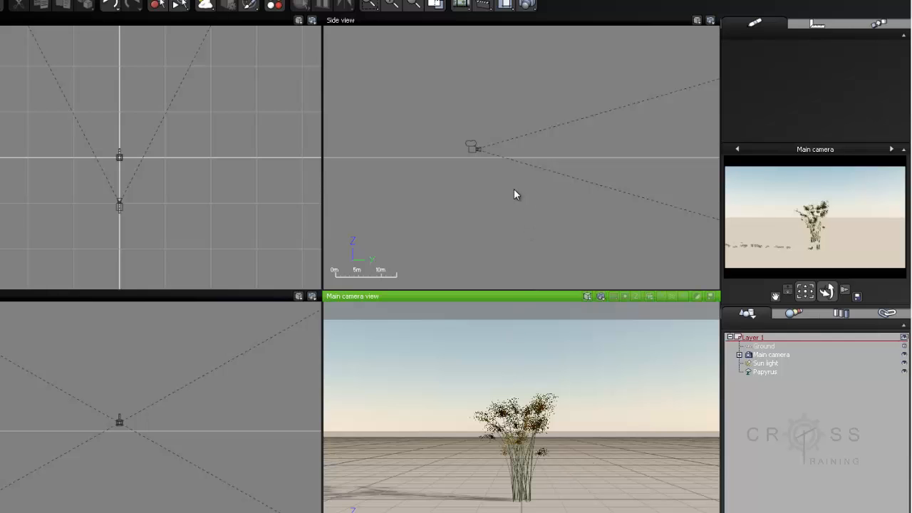
Turn off Main View Only for the Papyrus plant.
{"action": "left_click", "coordinate": [769, 371]}
{"action": "left_click", "coordinate": [729, 136]}
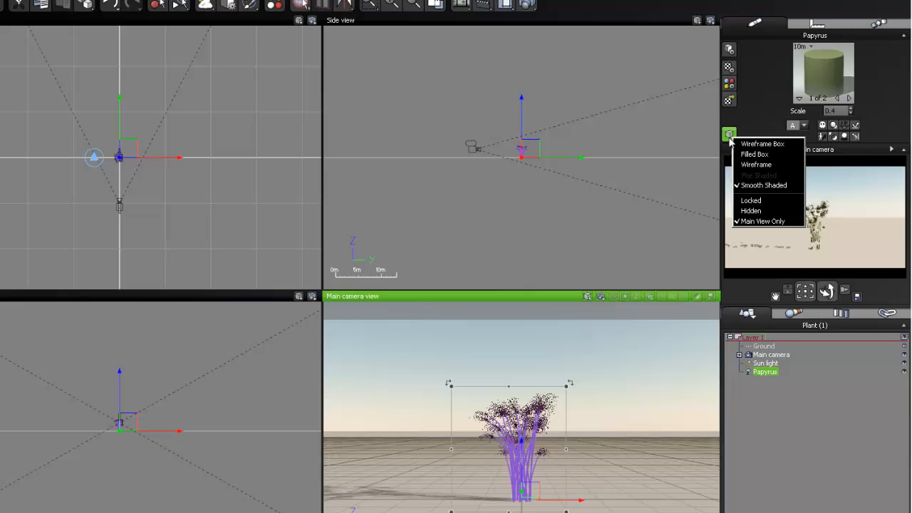
{"action": "left_click", "coordinate": [741, 222]}
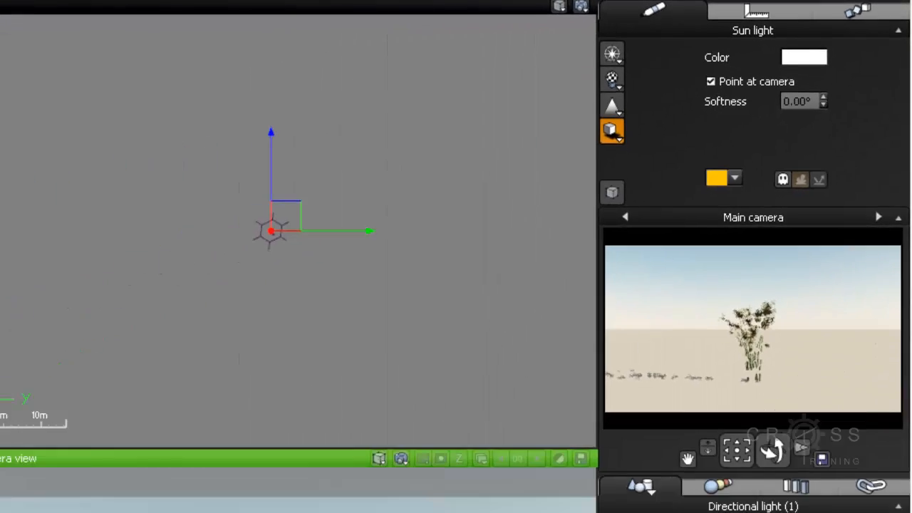
Select the main camera and the ground in turn to compare their object properties.
{"action": "left_click", "coordinate": [712, 478]}
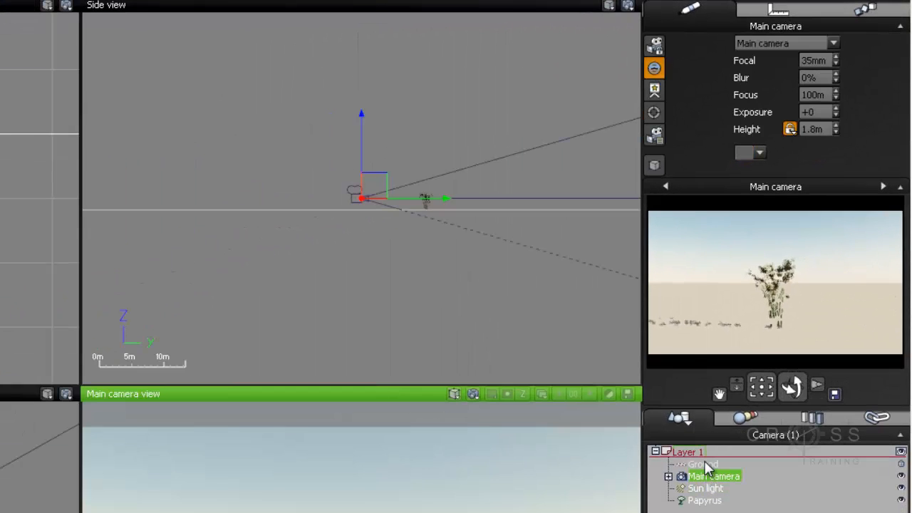
{"action": "left_click", "coordinate": [703, 464]}
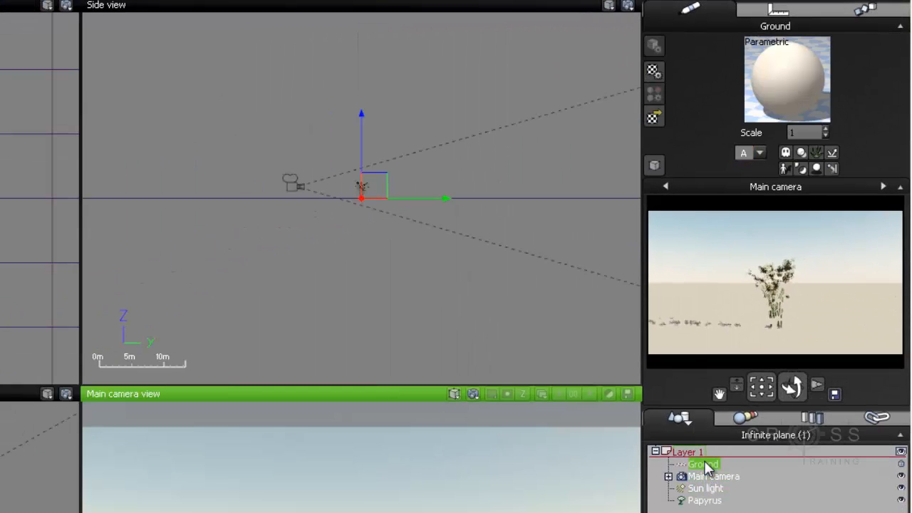
Select the Papyrus plant and view its second material in the material preview, returning to the first.
{"action": "left_click", "coordinate": [704, 501]}
{"action": "right_click", "coordinate": [739, 343]}
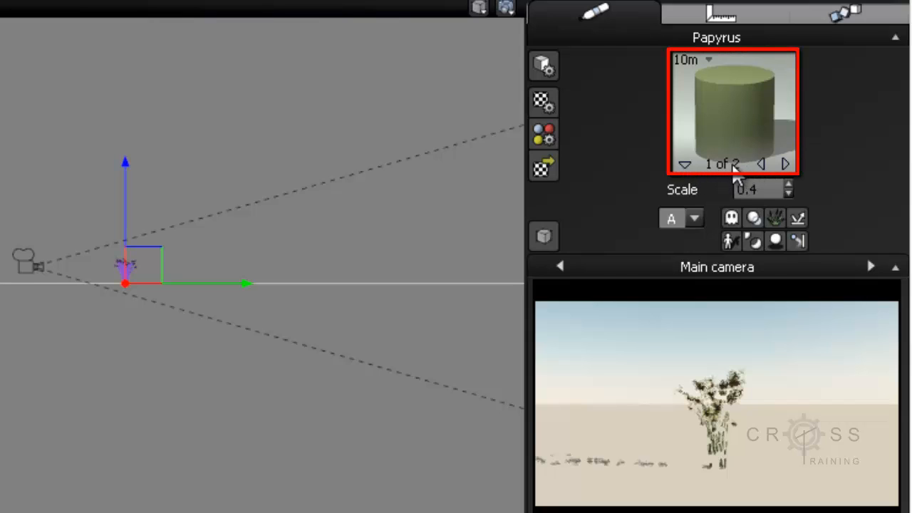
{"action": "left_click", "coordinate": [784, 165]}
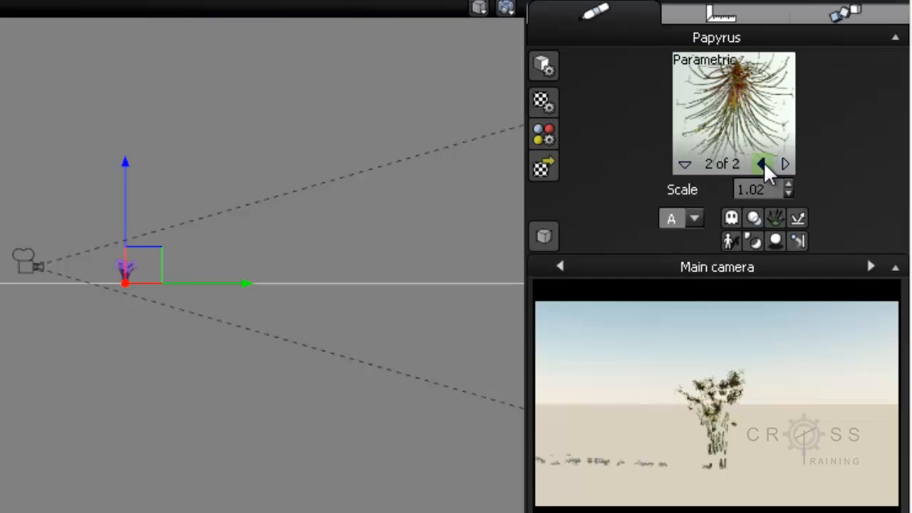
{"action": "left_click", "coordinate": [764, 164]}
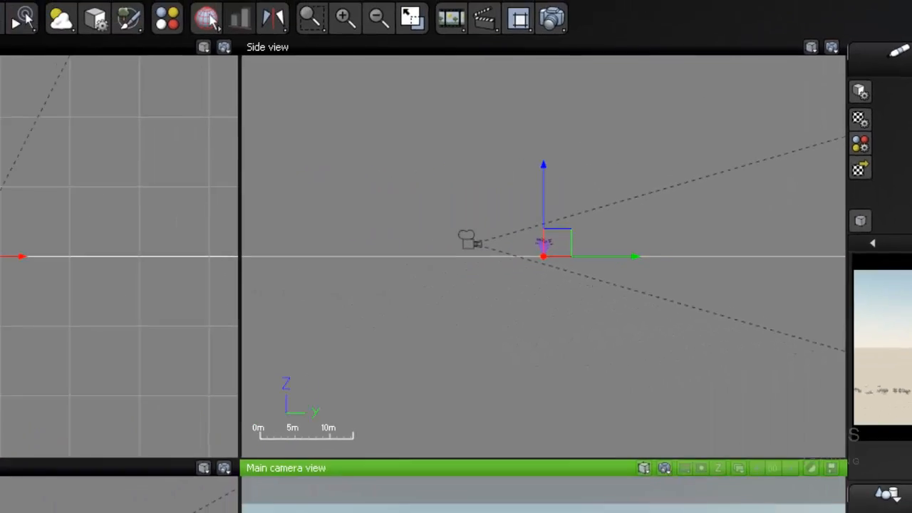
Examine the units and coordinates settings in the program options, leaving them unchanged.
{"action": "left_click", "coordinate": [15, 22]}
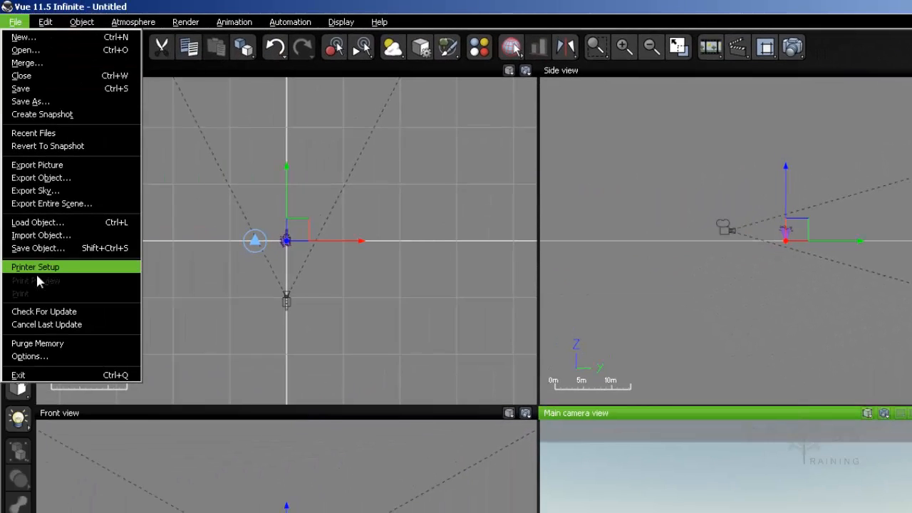
{"action": "left_click", "coordinate": [34, 355]}
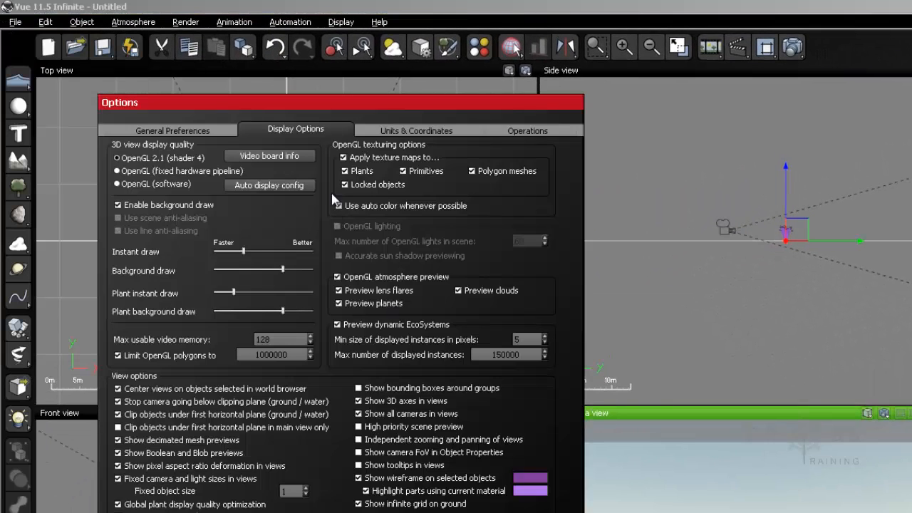
{"action": "left_click", "coordinate": [403, 134]}
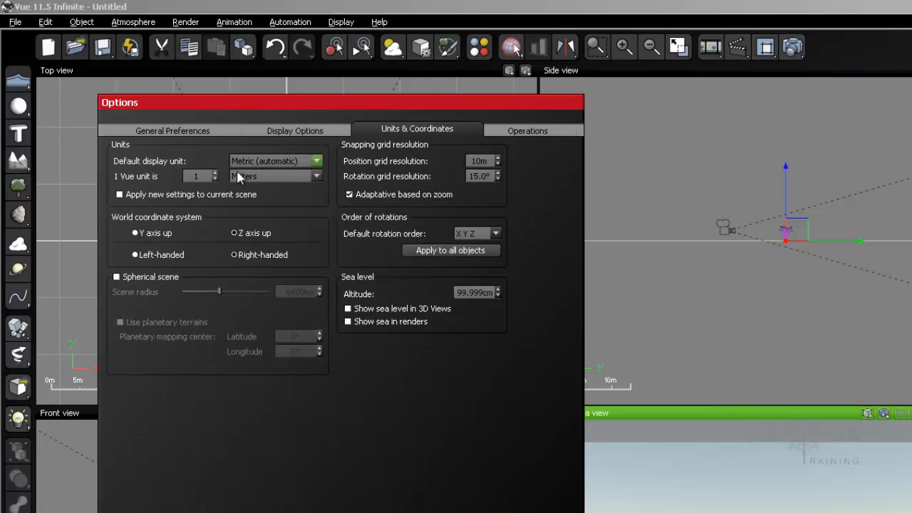
{"action": "key", "text": "Escape"}
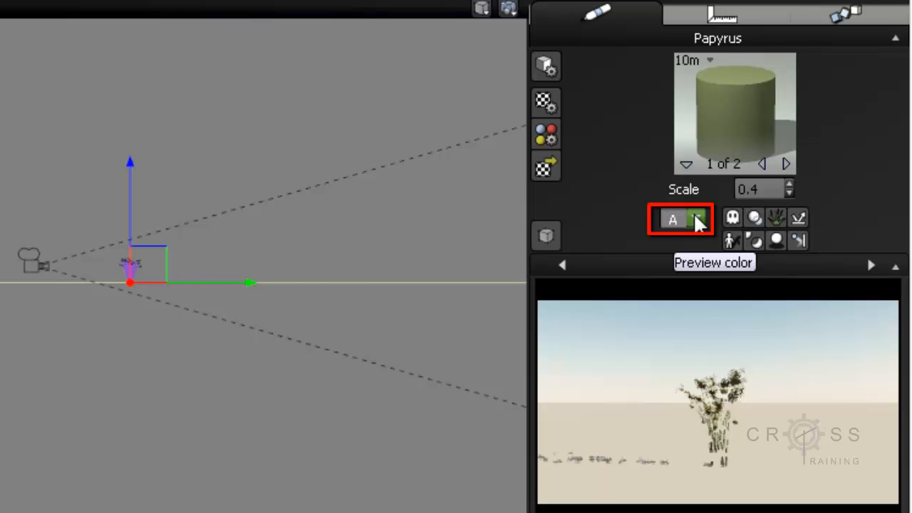
Set the Papyrus plant's preview color to orange and back to automatic, repeating the comparison a second time.
{"action": "left_click", "coordinate": [697, 221]}
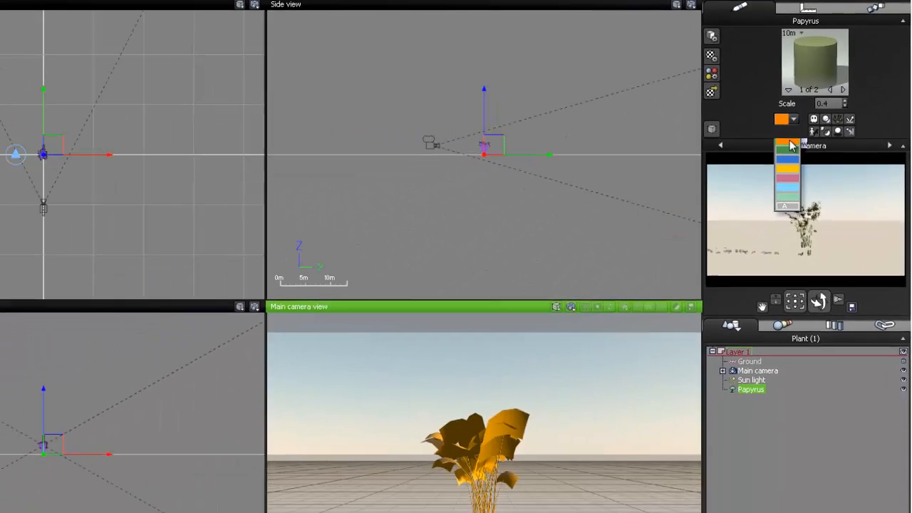
{"action": "left_click", "coordinate": [686, 258]}
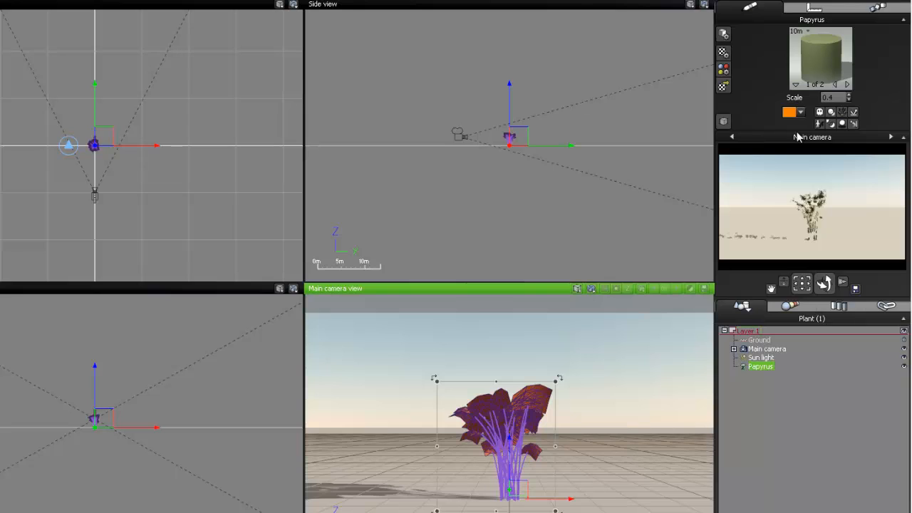
{"action": "left_click", "coordinate": [801, 113]}
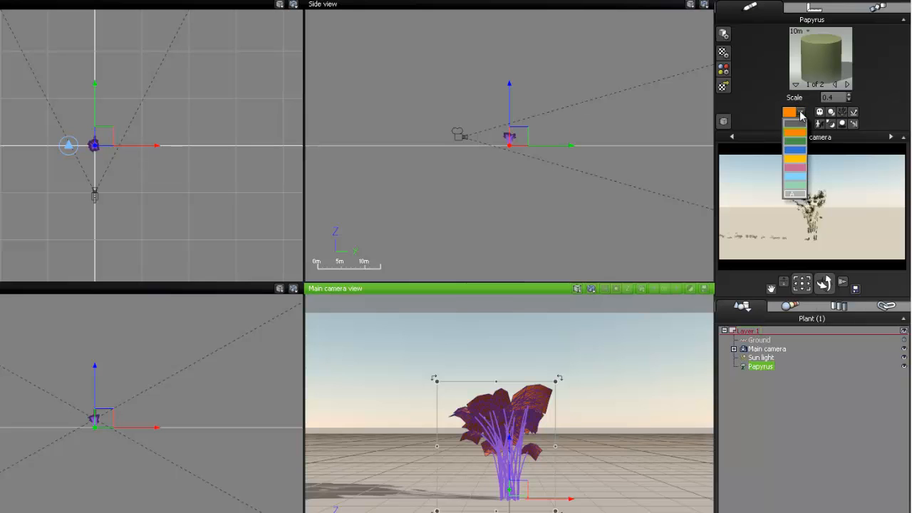
{"action": "left_click", "coordinate": [795, 191]}
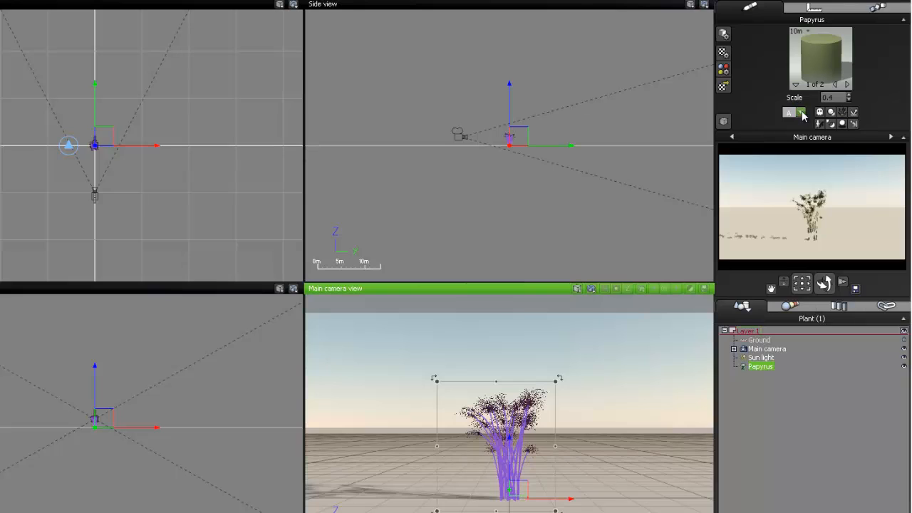
{"action": "left_click", "coordinate": [801, 114]}
{"action": "left_click", "coordinate": [798, 134]}
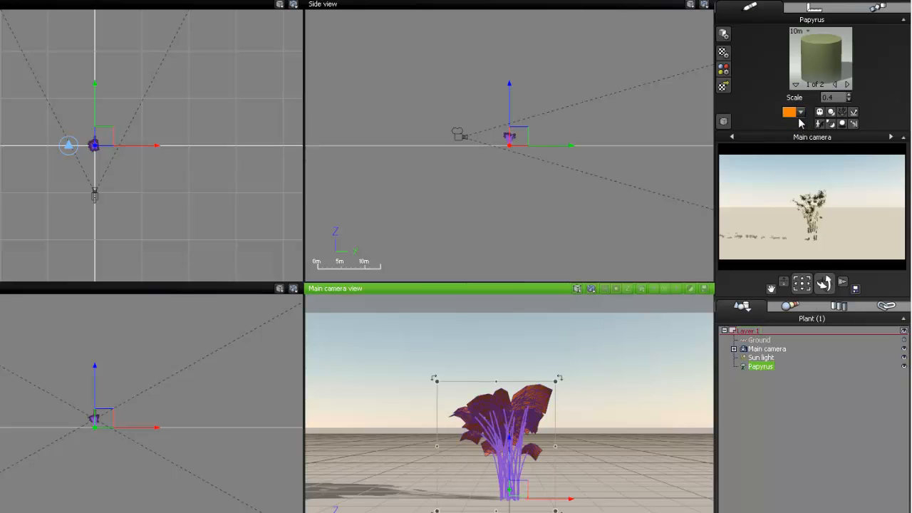
{"action": "left_click", "coordinate": [801, 113]}
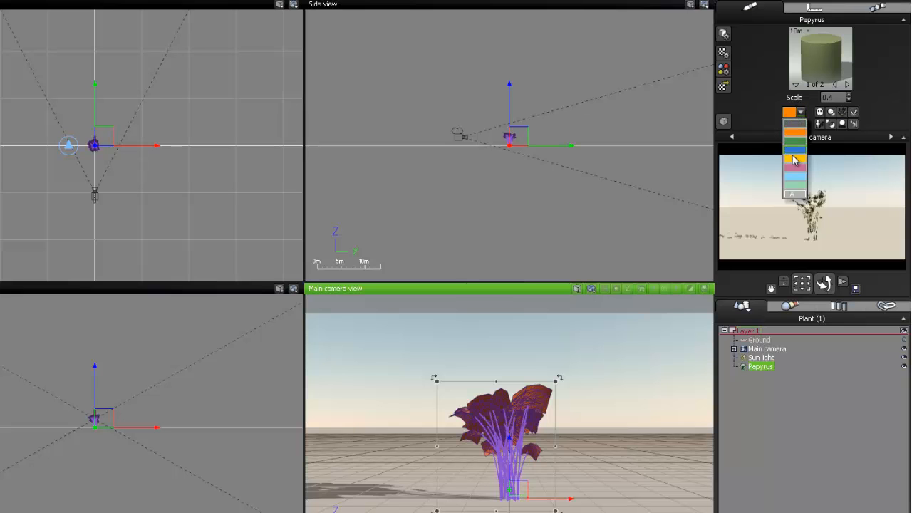
{"action": "left_click", "coordinate": [794, 193]}
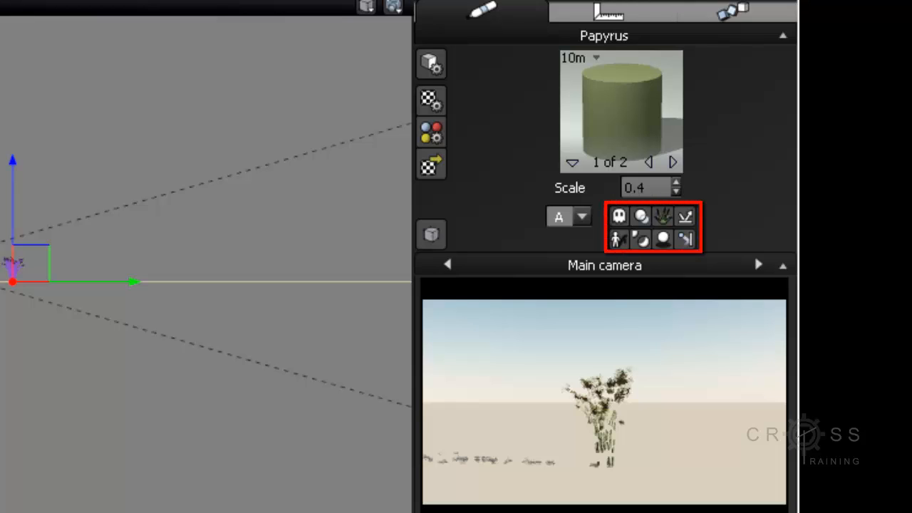
Examine the first of the render flags among the Papyrus plant's object properties.
{"action": "left_click", "coordinate": [619, 217]}
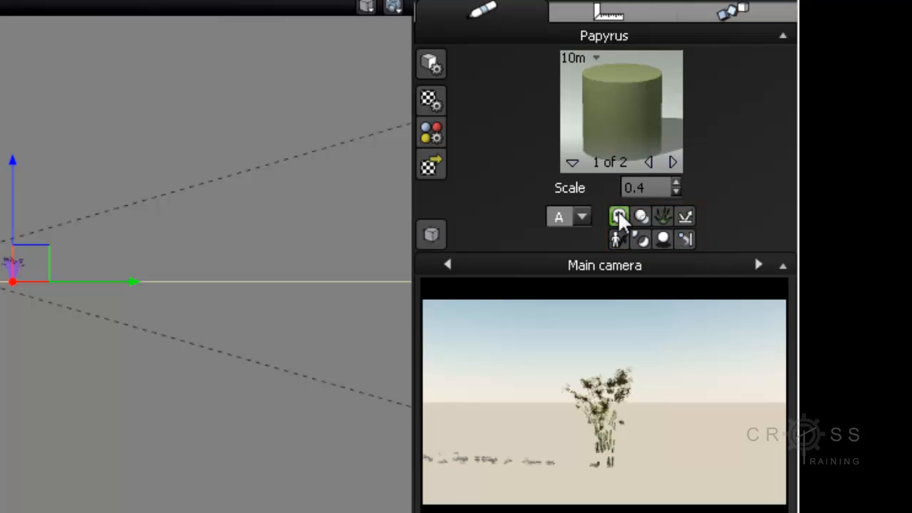